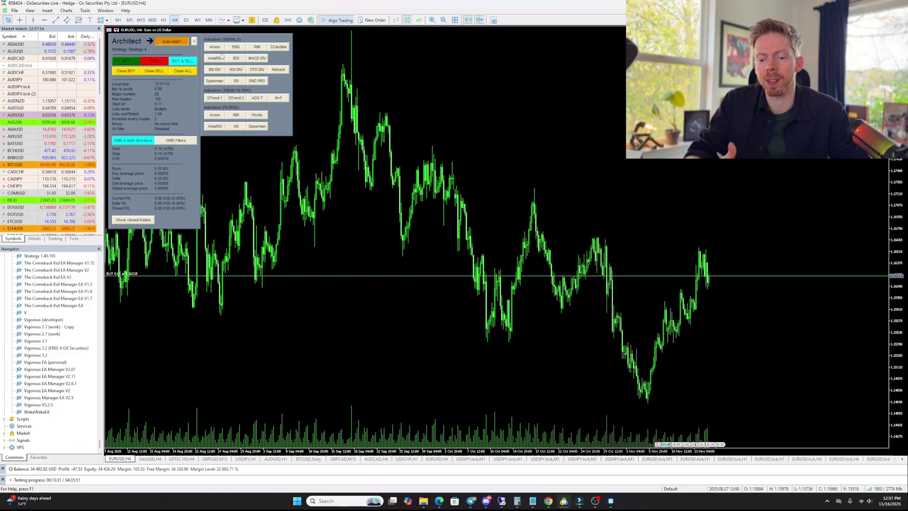
Add SuperTrend lines, engulfing signals and the Aroon filter, then show the backtest balance graph
click(215, 97)
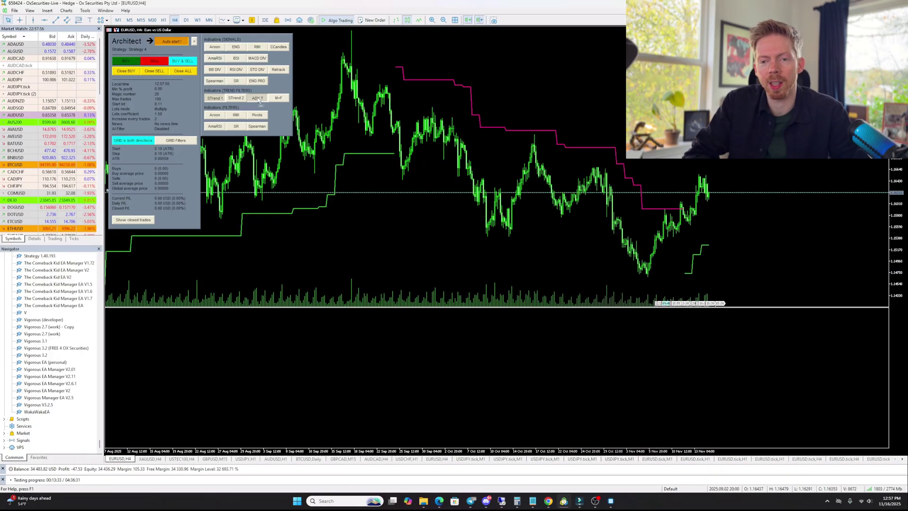
click(236, 48)
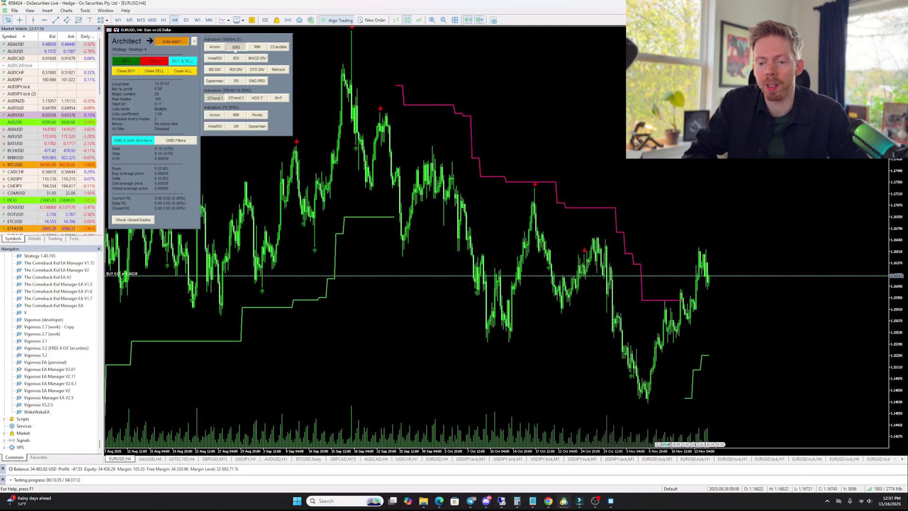
click(216, 115)
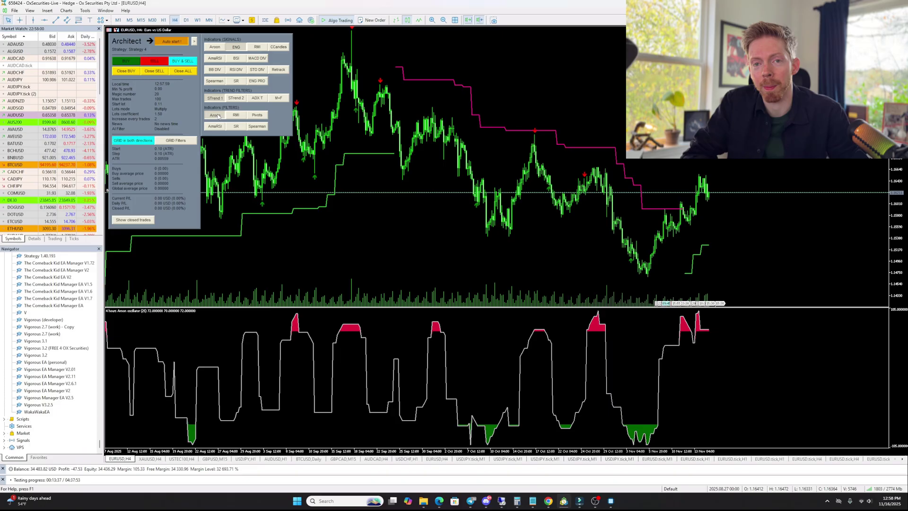
click(117, 486)
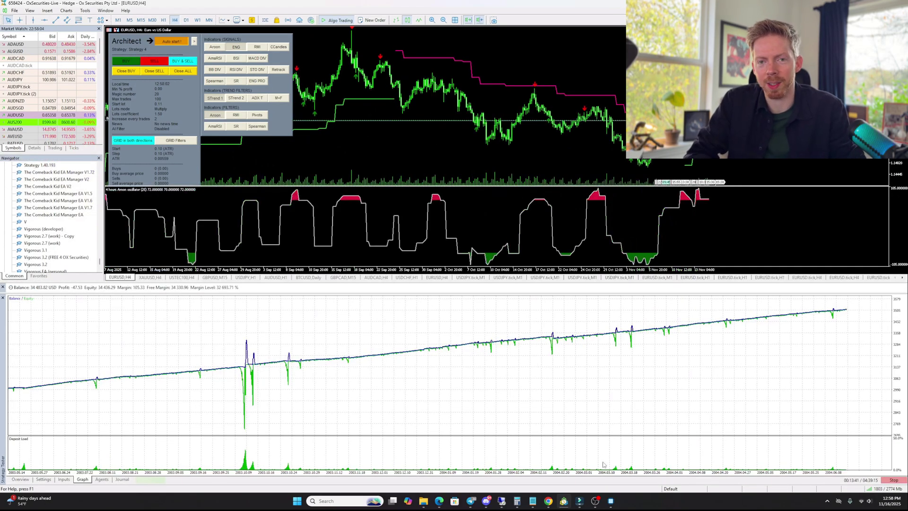
click(611, 502)
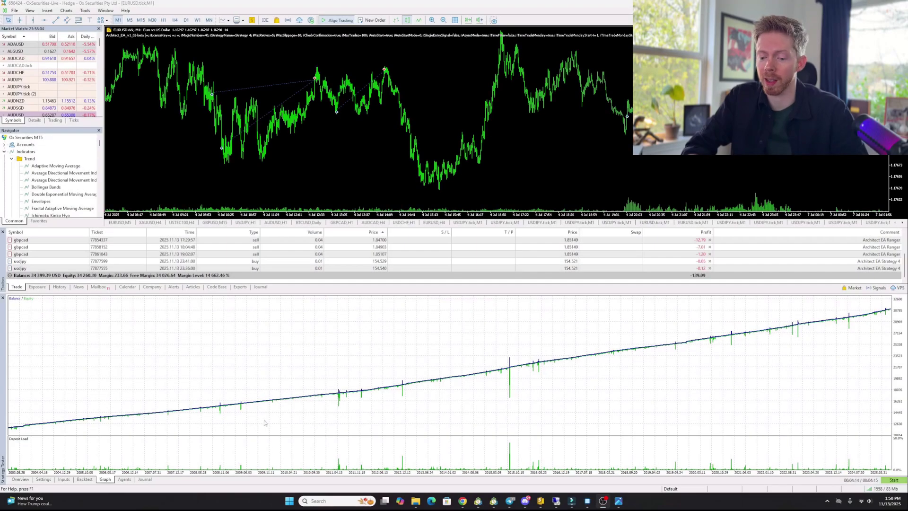
Switch the Strategy Tester to its Backtest statistics view
click(85, 479)
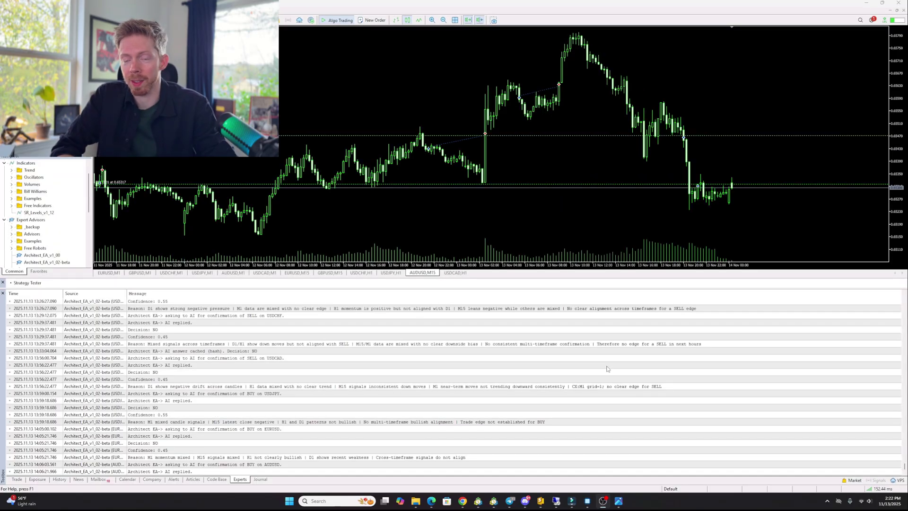
scroll(611, 367, up, 1)
scroll(615, 367, up, 1)
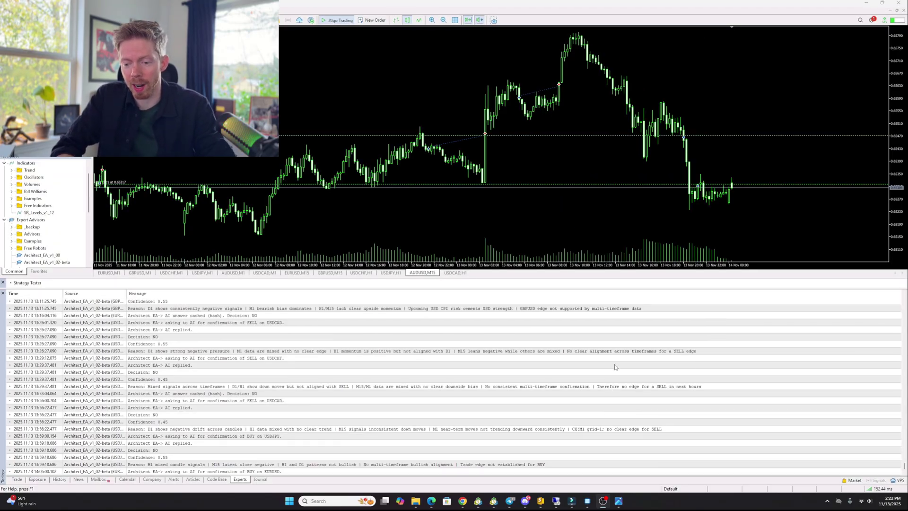
scroll(616, 367, up, 1)
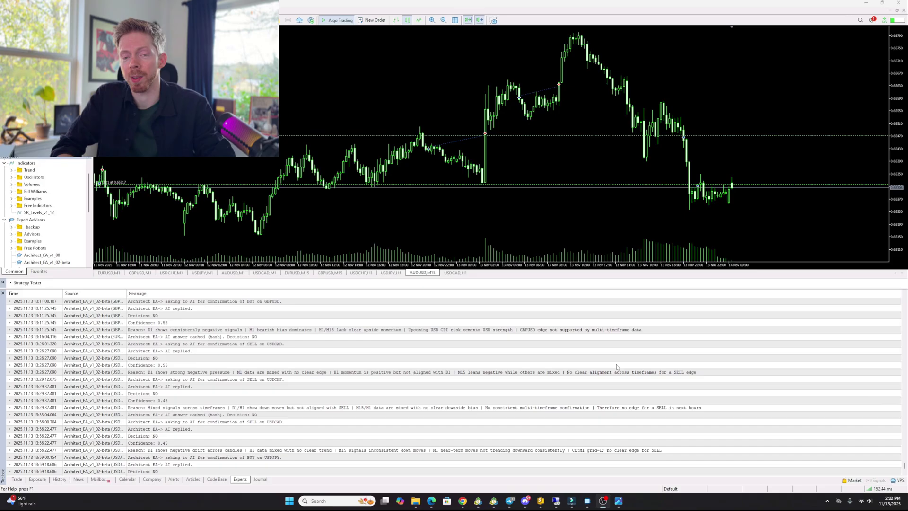
scroll(619, 367, up, 1)
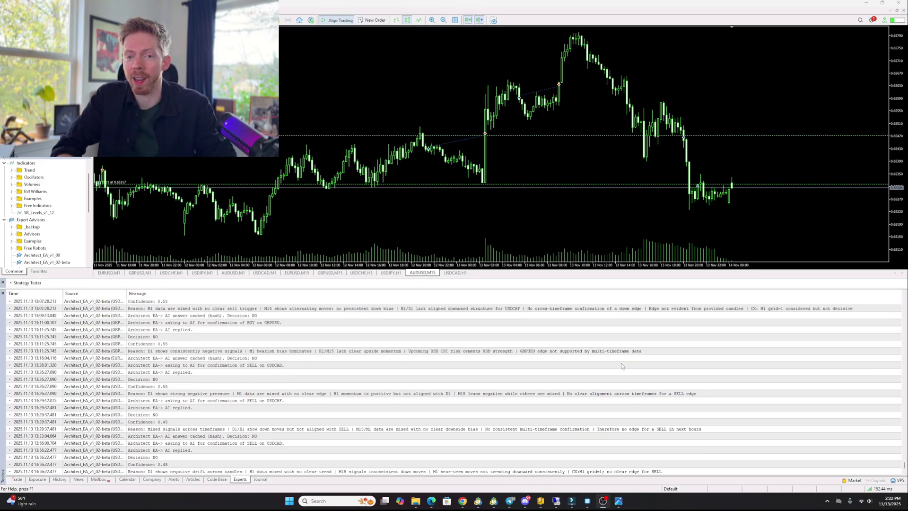
scroll(622, 367, up, 1)
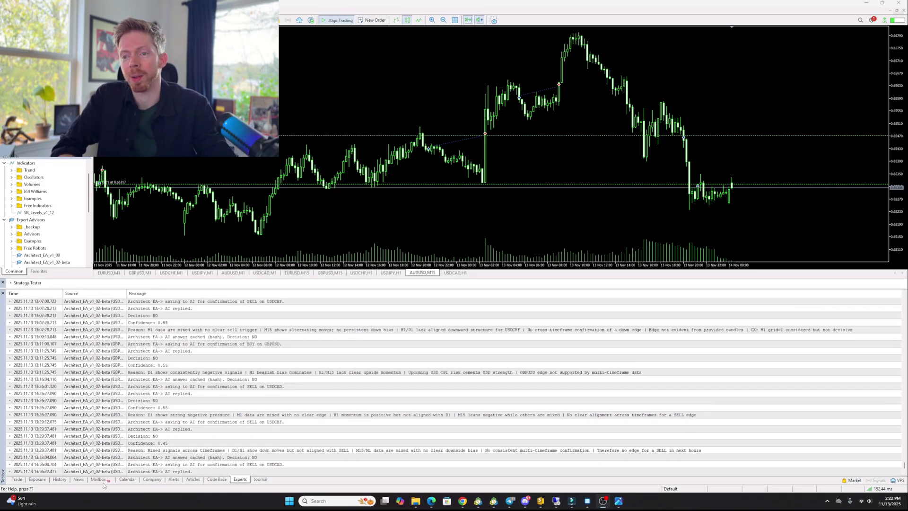
Show the tester's History list and scroll up through the closed trades
click(63, 480)
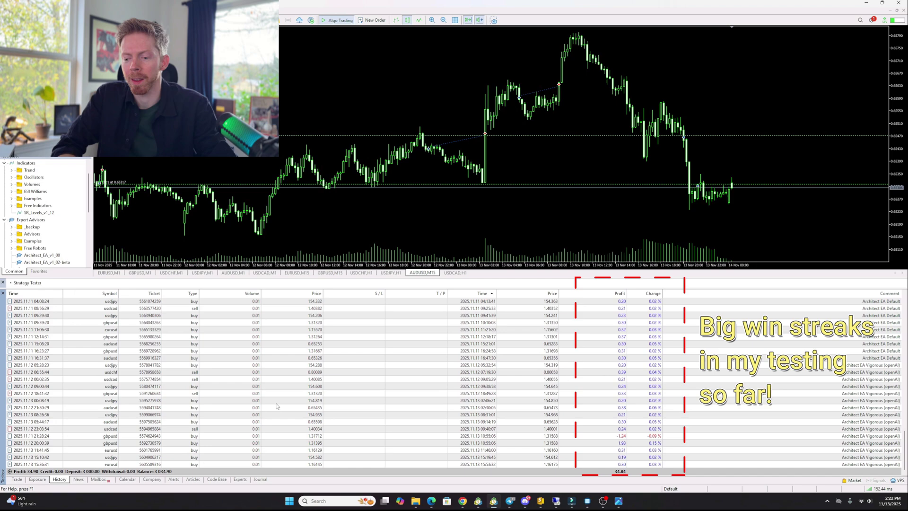
scroll(277, 406, up, 2)
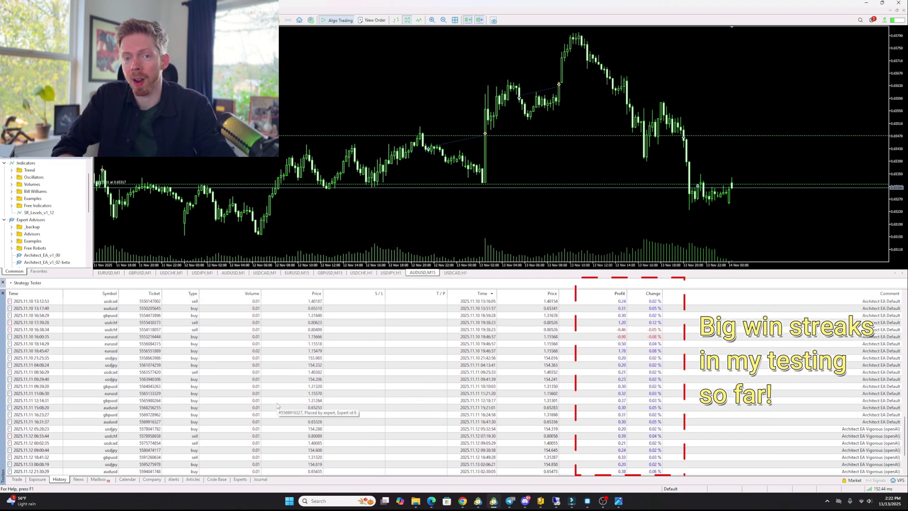
scroll(276, 403, up, 4)
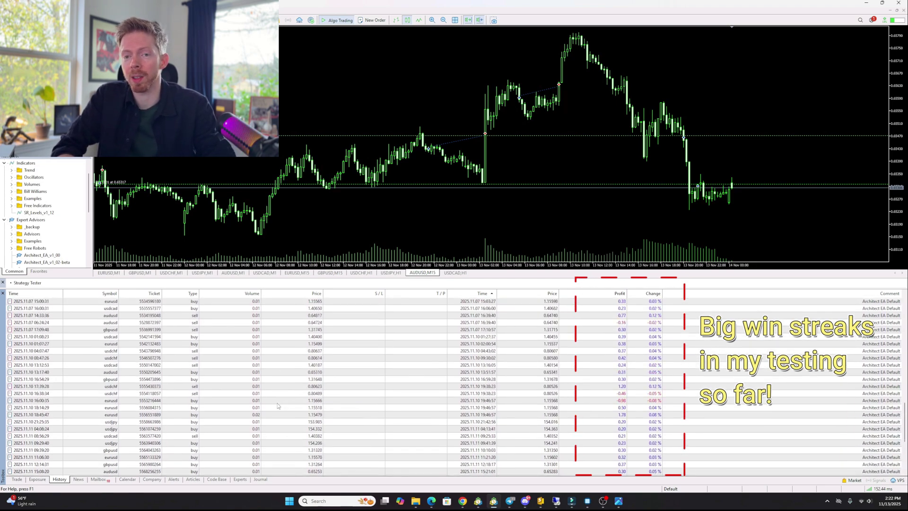
scroll(280, 405, up, 3)
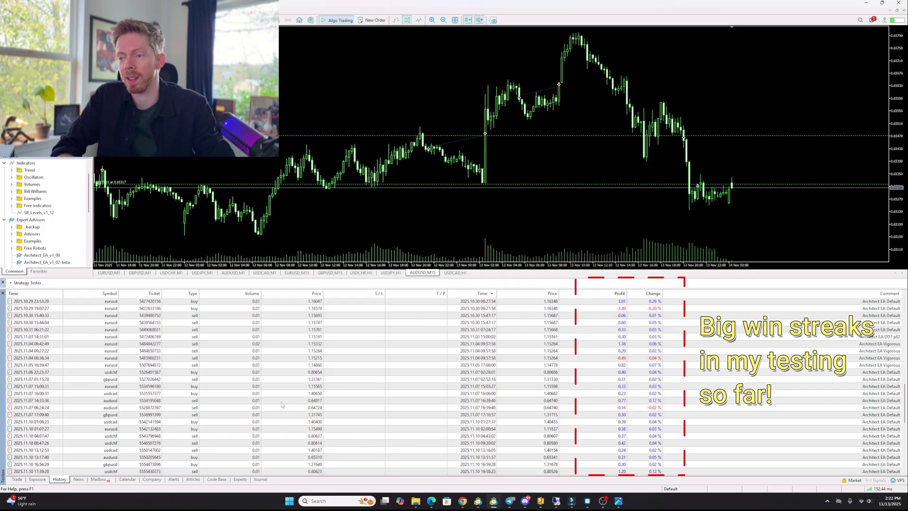
scroll(282, 405, up, 3)
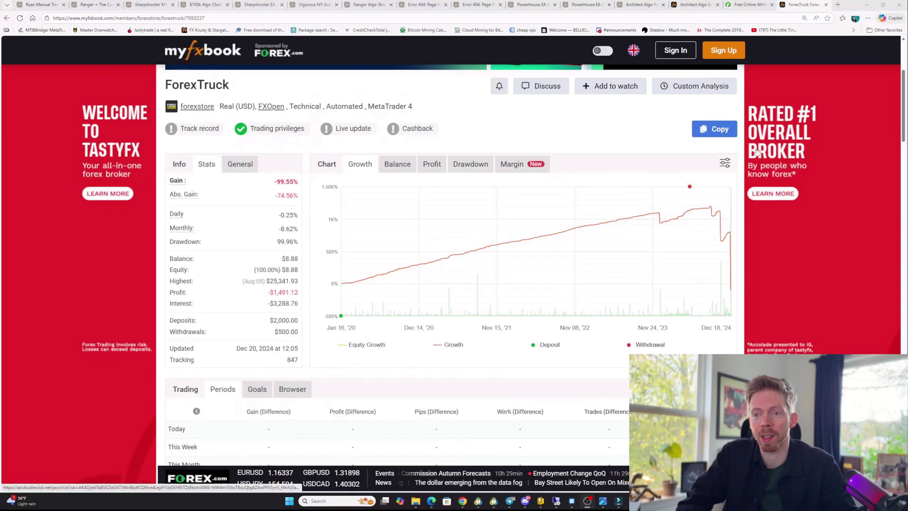
Scroll down the ForexTruck Myfxbook page
scroll(749, 152, down, 14)
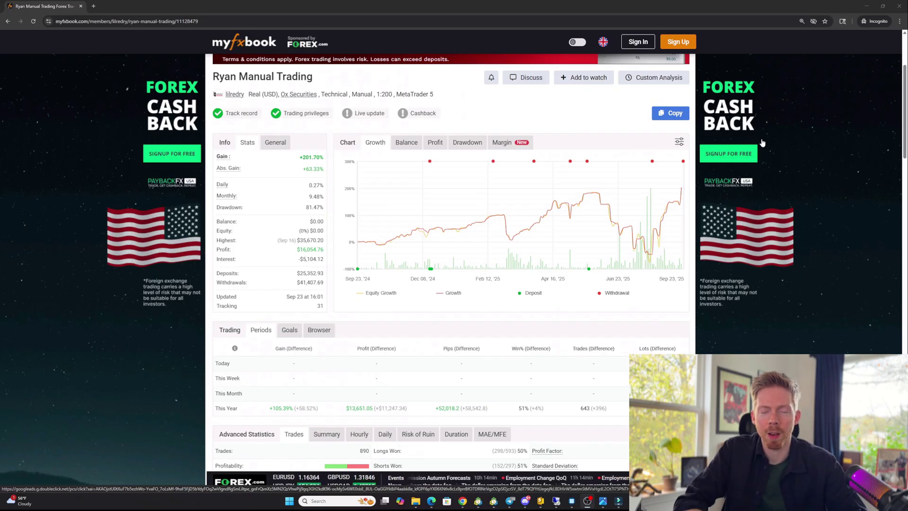
Scroll down the manual trading account's Myfxbook page
scroll(763, 150, down, 15)
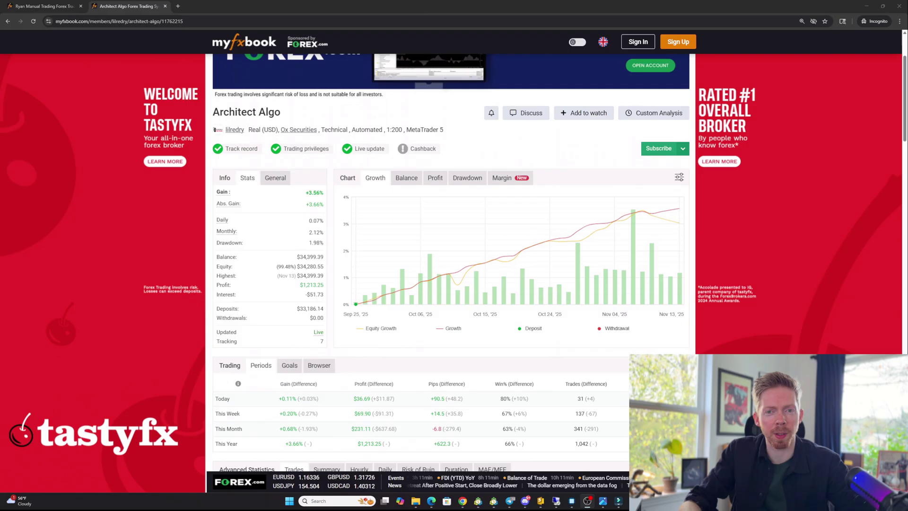
Scroll down through the Architect Algo account statistics and back up toward the top
scroll(845, 269, down, 5)
scroll(846, 269, down, 8)
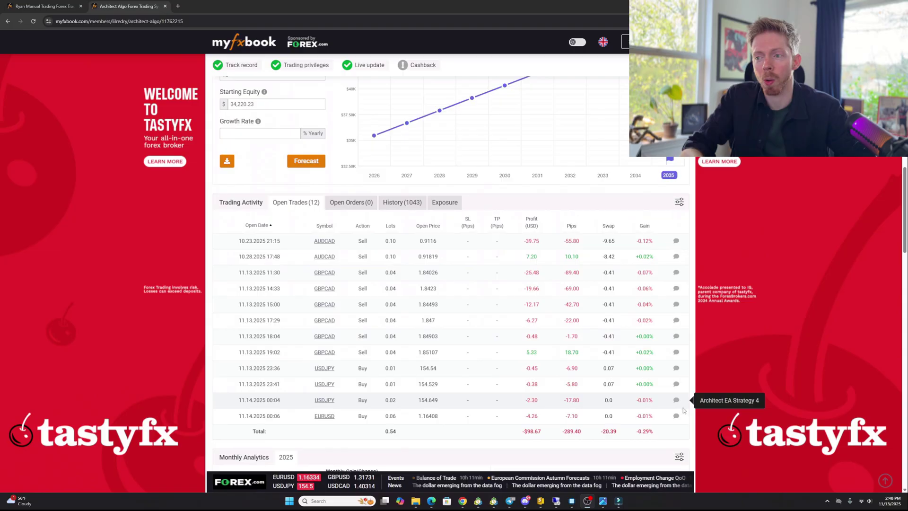
scroll(685, 419, down, 5)
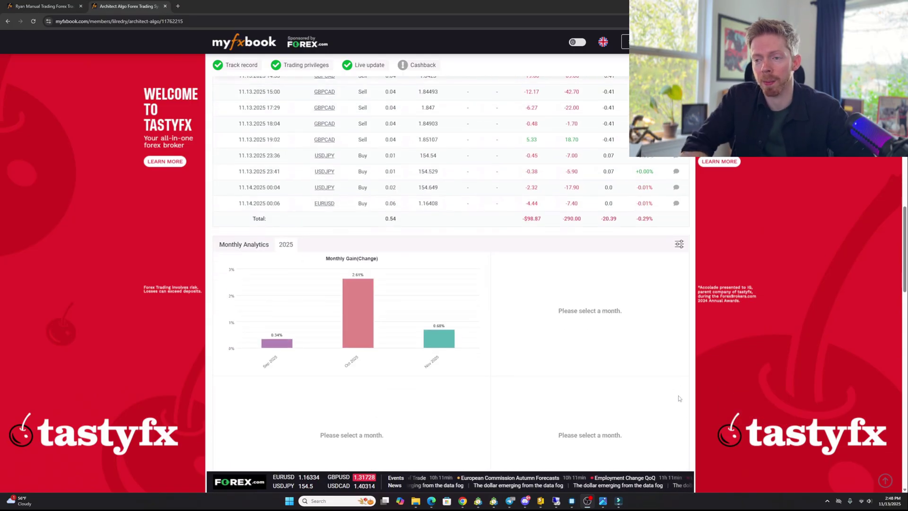
scroll(667, 342, up, 20)
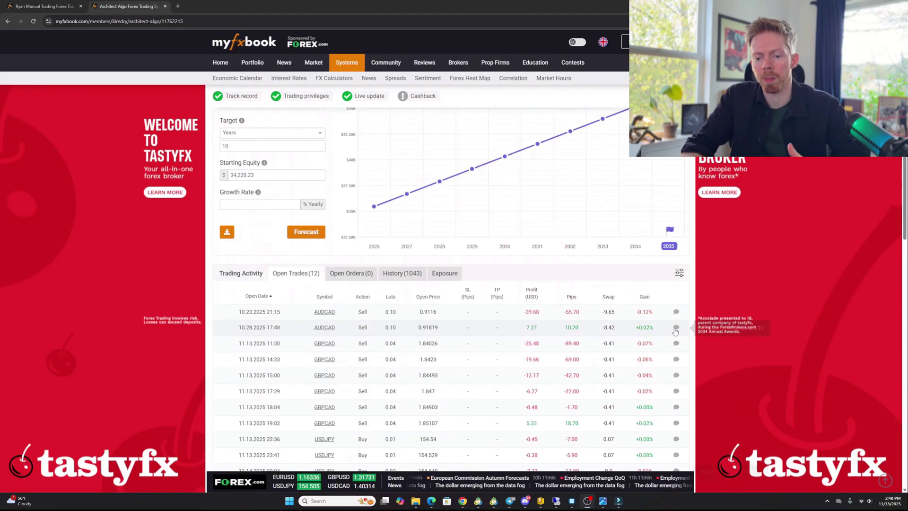
scroll(683, 317, up, 2)
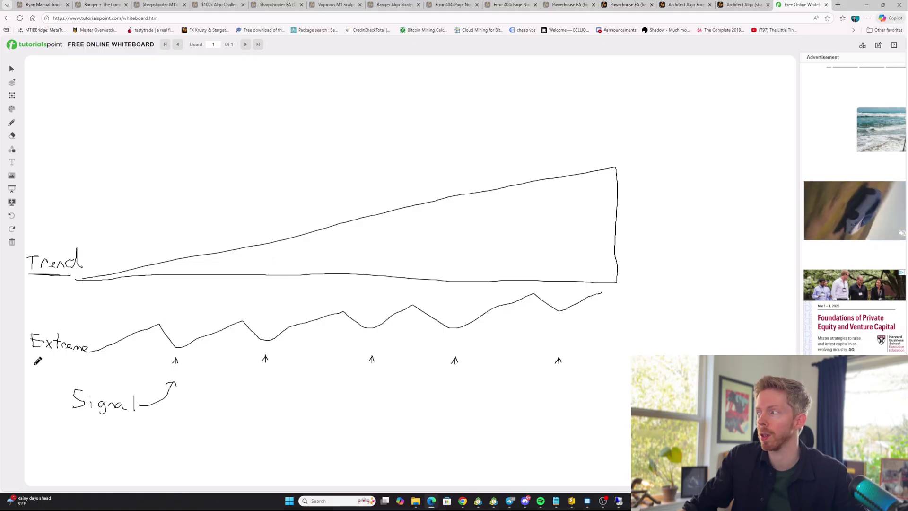
Underline Extreme, tick the Trend baseline, and link the second dip up to it
drag(36, 357, 70, 357)
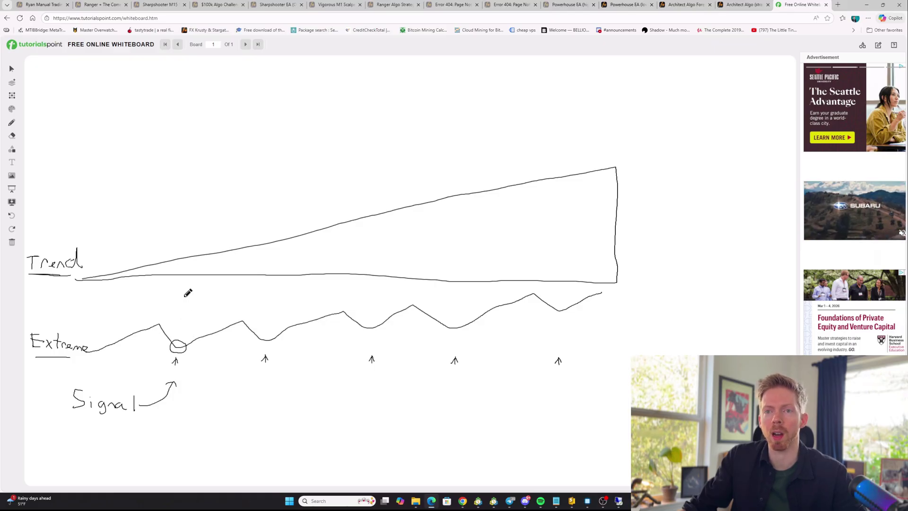
drag(178, 274, 178, 280)
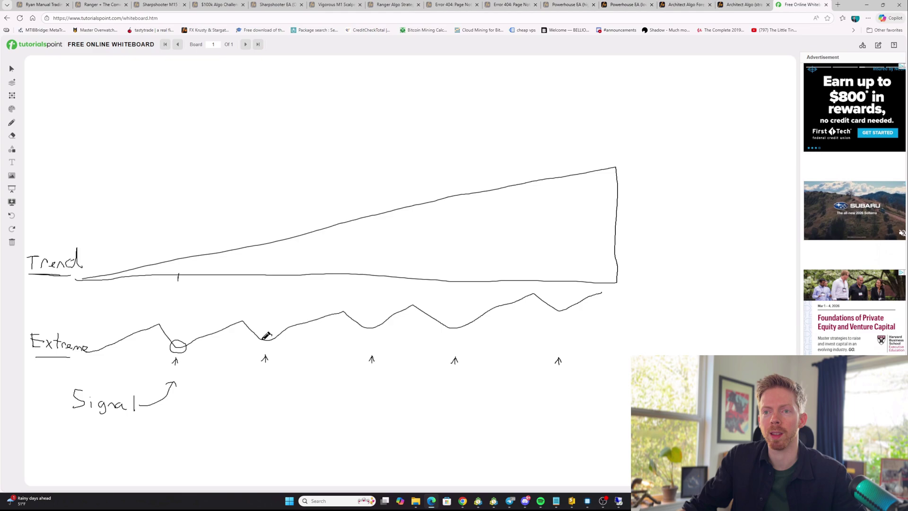
drag(268, 328, 275, 281)
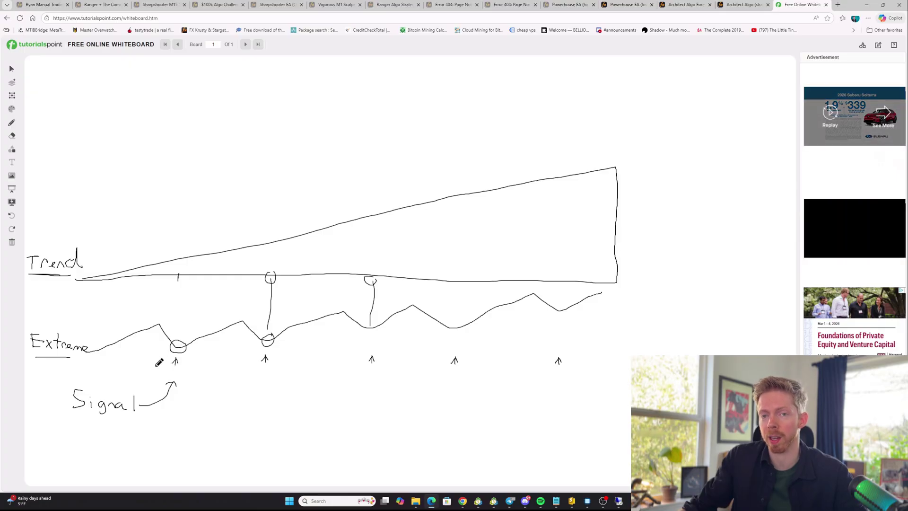
Underline the Signal label with the pen
drag(85, 419, 129, 422)
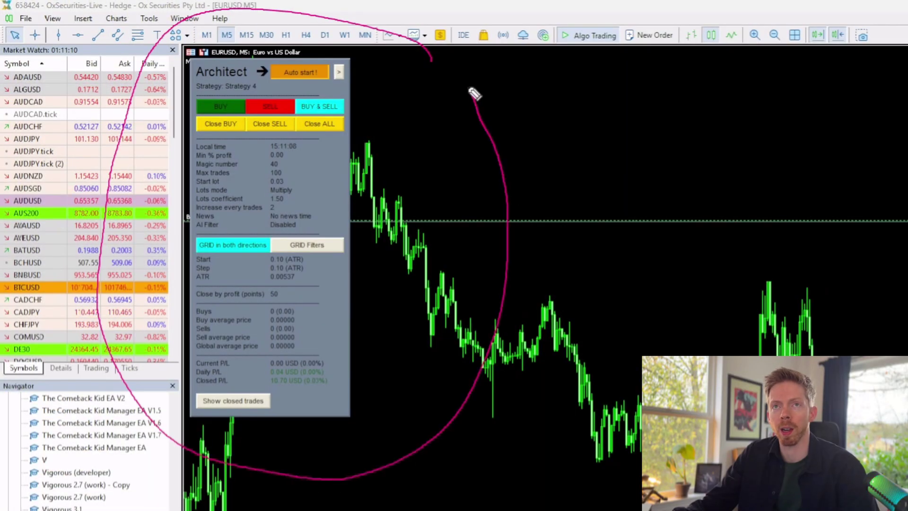
Underline the Strategy 4 setting on the Architect panel with the screen pen
drag(198, 94, 238, 95)
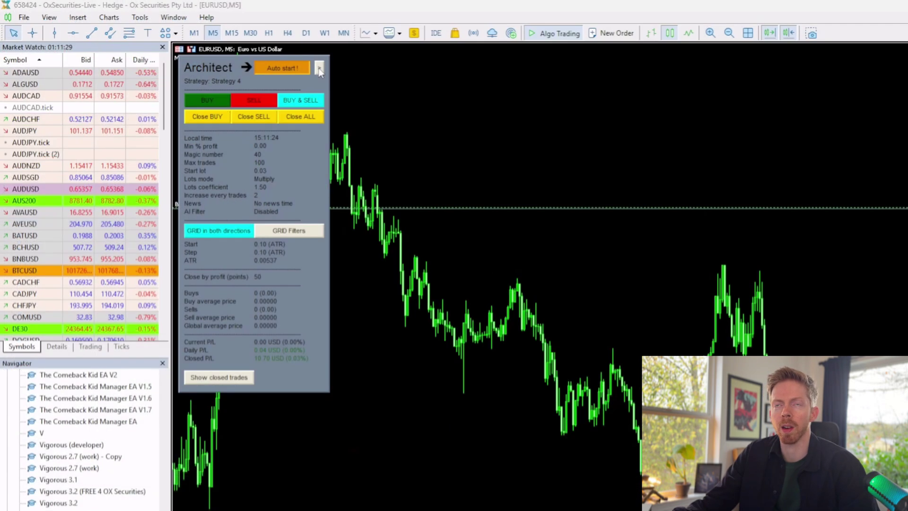
Open the Architect panel's indicator list and circle it for emphasis
click(195, 42)
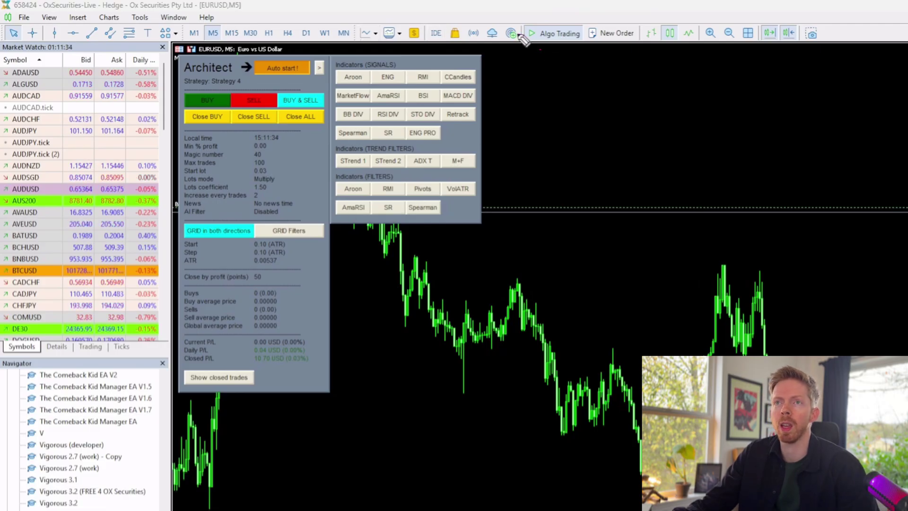
drag(540, 48, 330, 47)
mouse_move(424, 267)
mouse_down()
mouse_move(577, 151)
mouse_move(586, 102)
mouse_up()
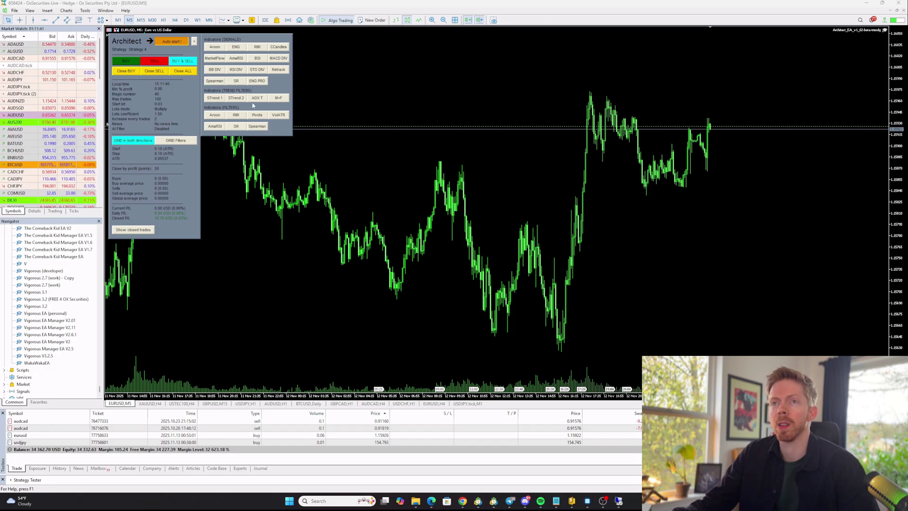
Turn on the daily ADX trend pane, Aroon oscillator filter and Bollinger Bands for BB divergence
click(259, 100)
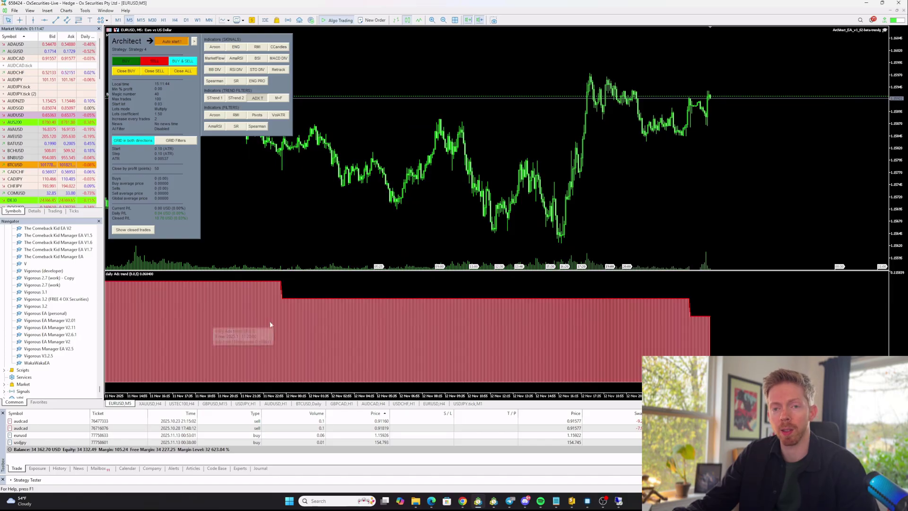
click(215, 116)
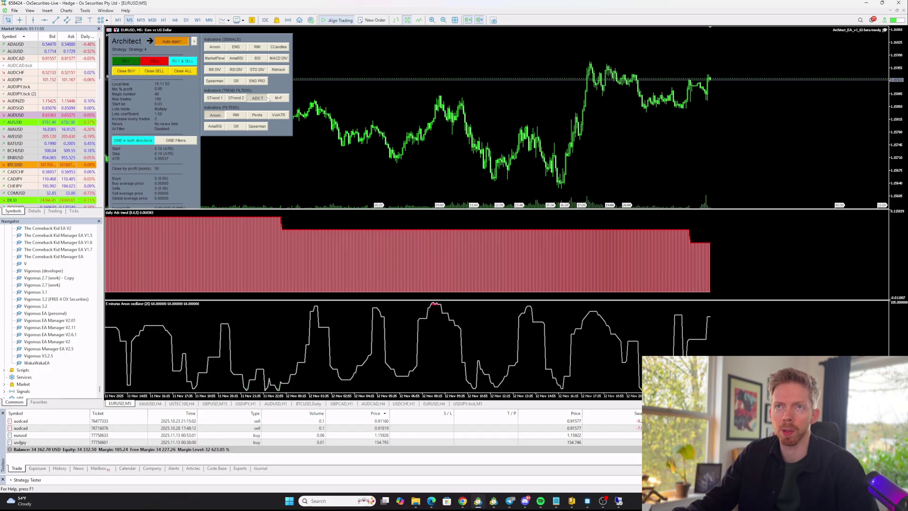
click(215, 70)
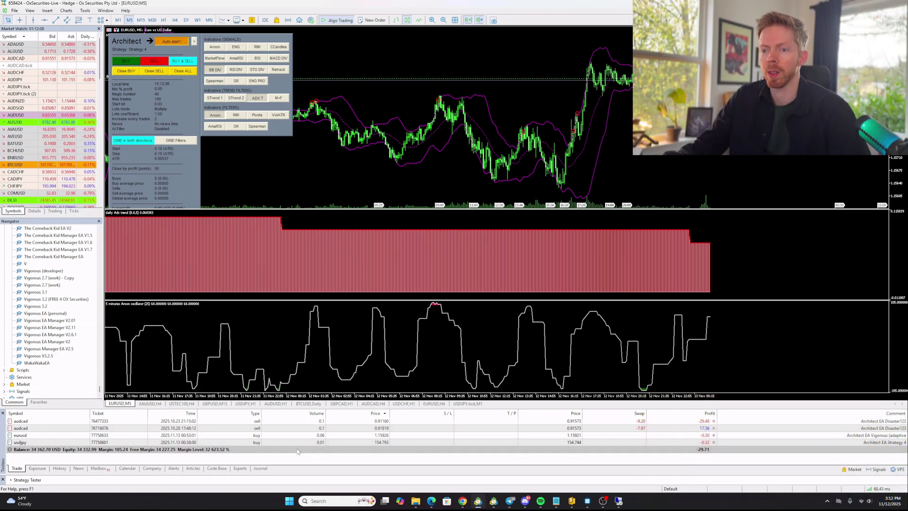
Show the tester results graph, then circle the Aroon peak and the matching EURUSD price high
click(284, 481)
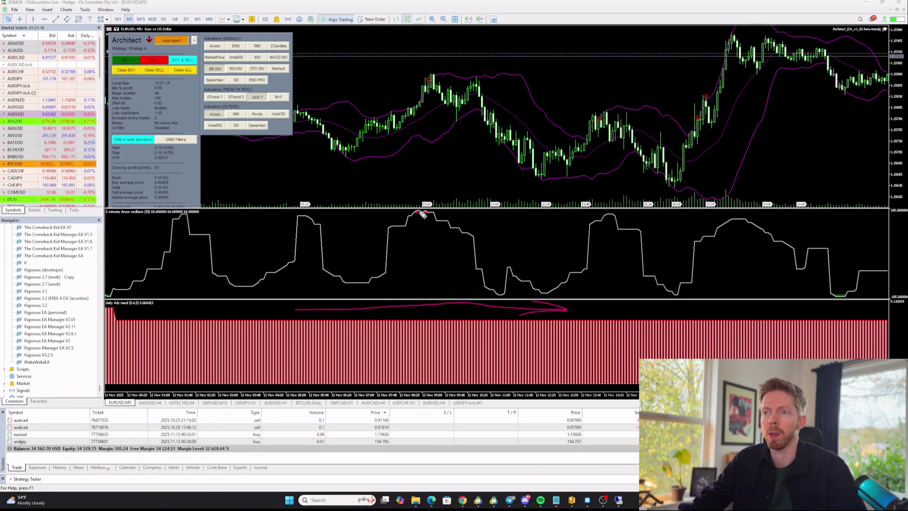
mouse_move(431, 201)
mouse_down()
mouse_move(410, 223)
mouse_move(441, 221)
mouse_move(434, 202)
mouse_up()
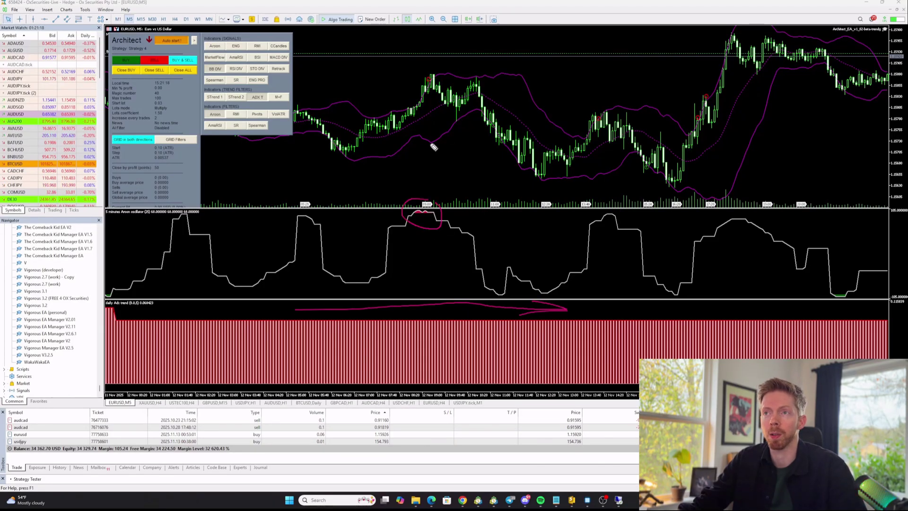
drag(431, 75, 429, 73)
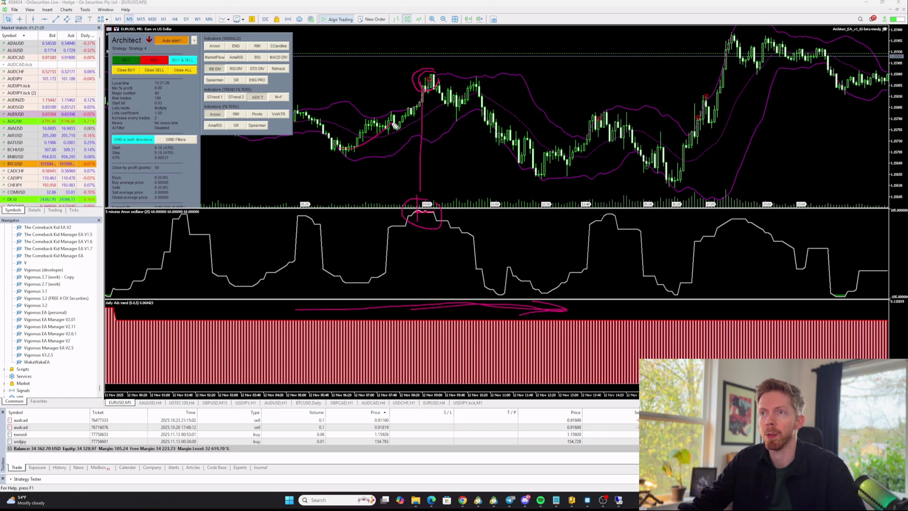
mouse_move(427, 75)
mouse_down()
mouse_move(442, 89)
mouse_move(444, 78)
mouse_up()
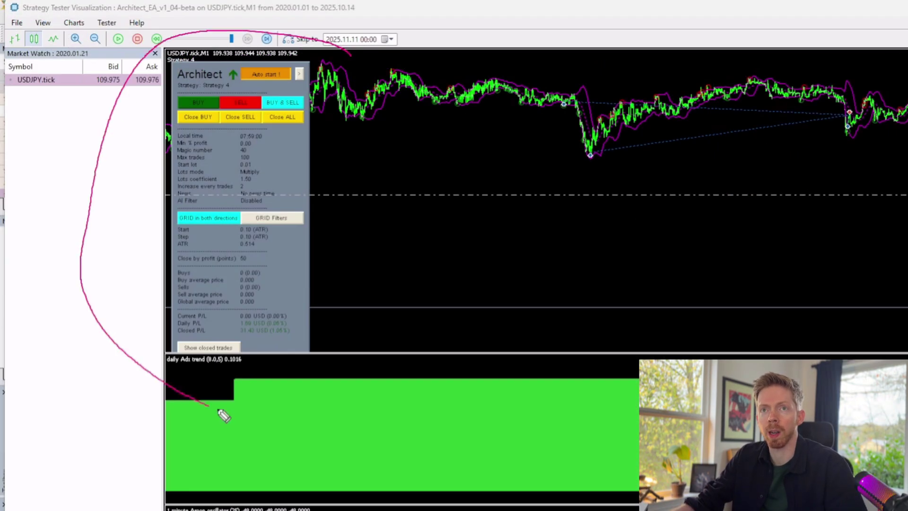
Circle the EA's profit figures, play then pause the USDJPY backtest, and zoom in
mouse_move(289, 297)
mouse_down()
mouse_move(284, 370)
mouse_move(355, 317)
mouse_up()
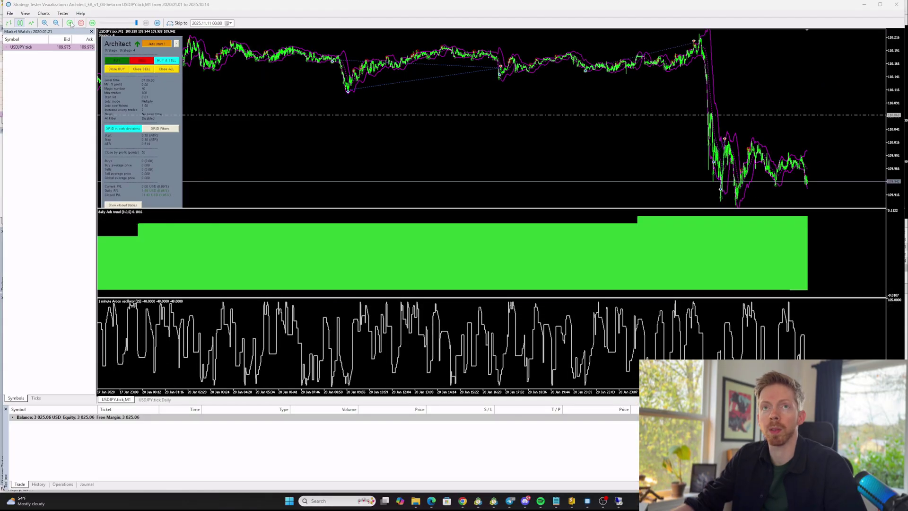
click(70, 23)
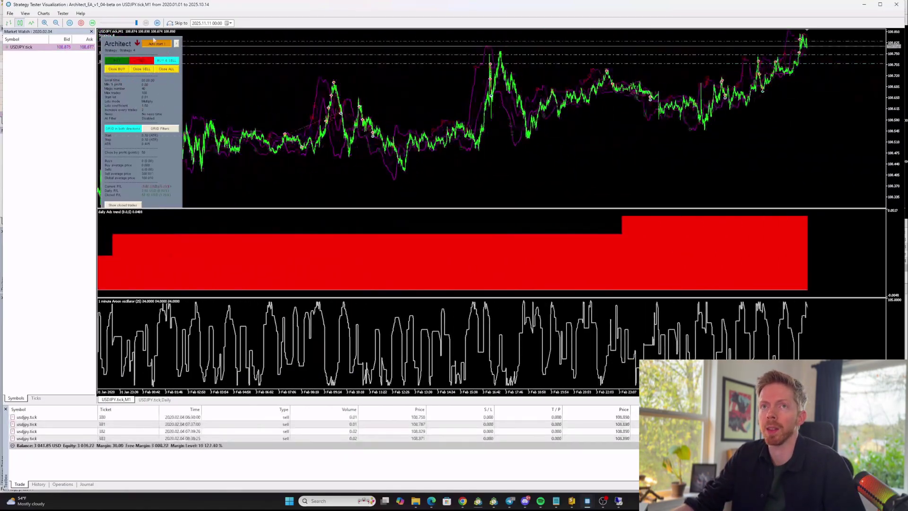
click(70, 23)
scroll(389, 78, up, 1)
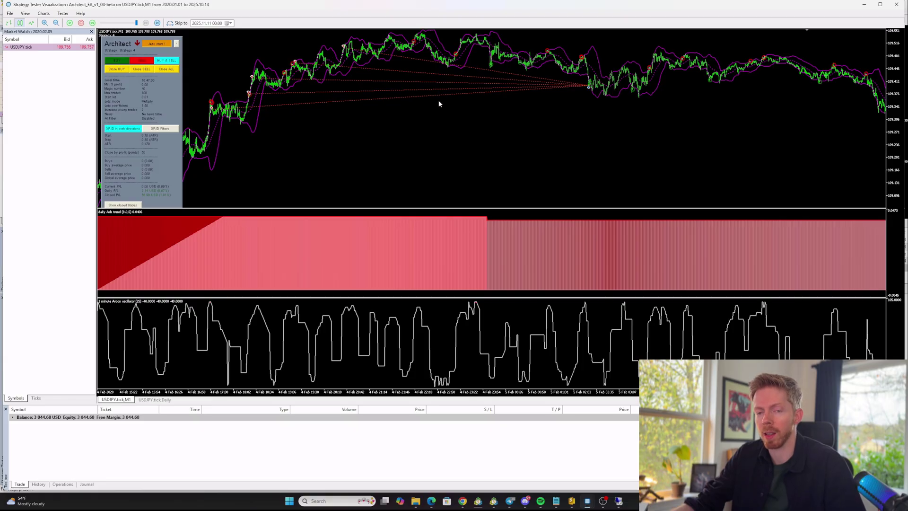
Zoom the chart in further as the USDJPY backtest reaches mid-February 2020
scroll(433, 111, up, 5)
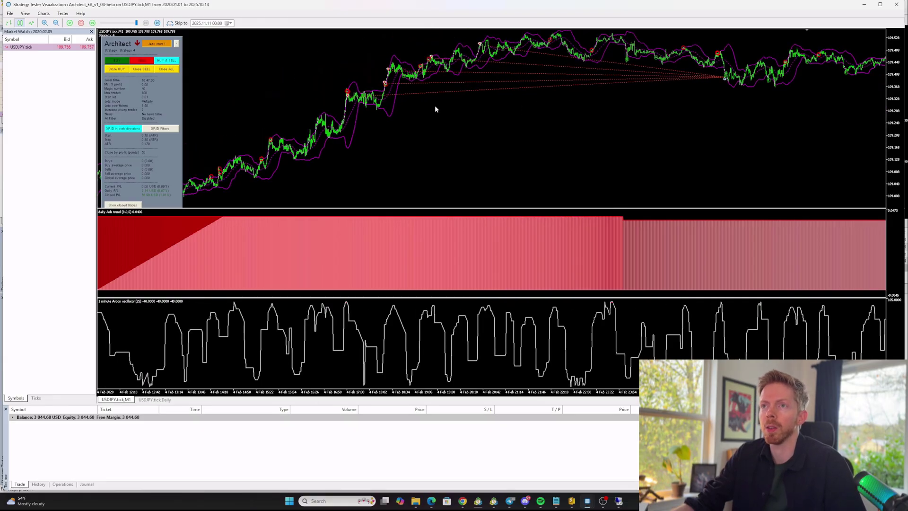